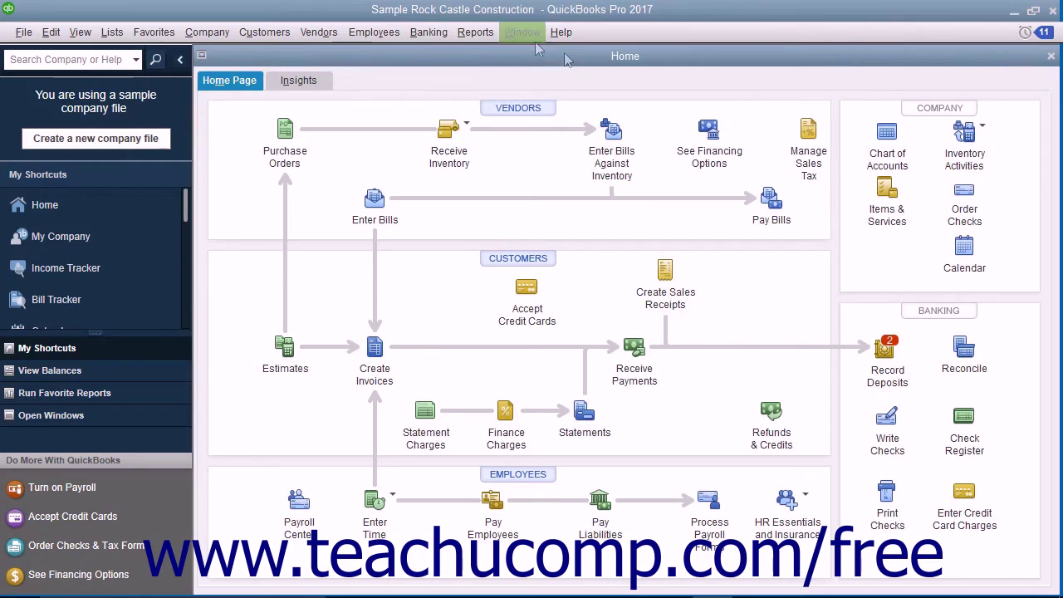
# Switch to the Insights dashboard and then back to the Home page workflow.
pyautogui.click(571, 53)
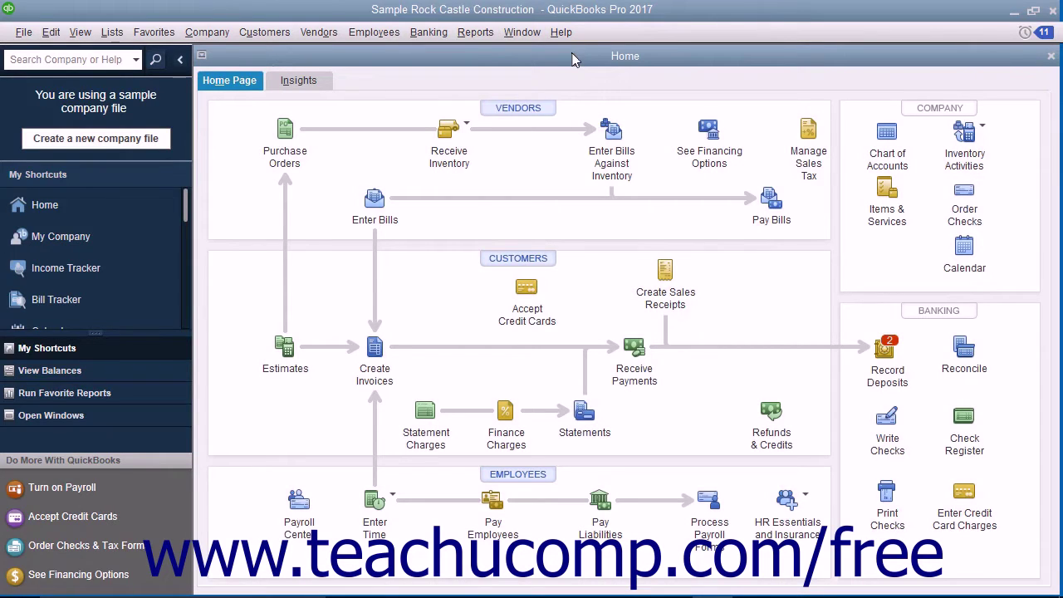
pyautogui.click(241, 82)
pyautogui.click(299, 87)
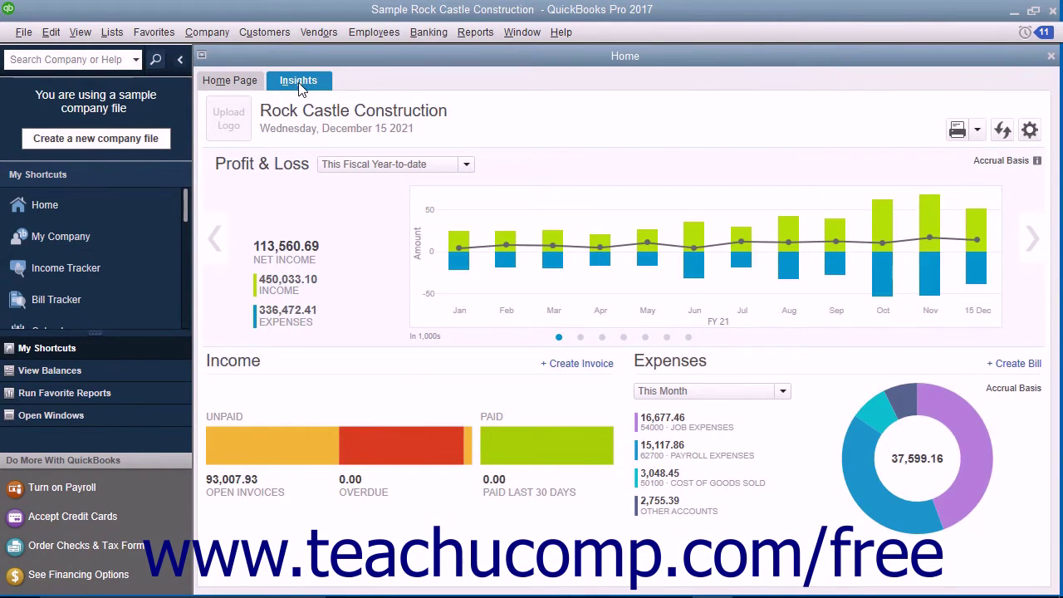
pyautogui.click(244, 86)
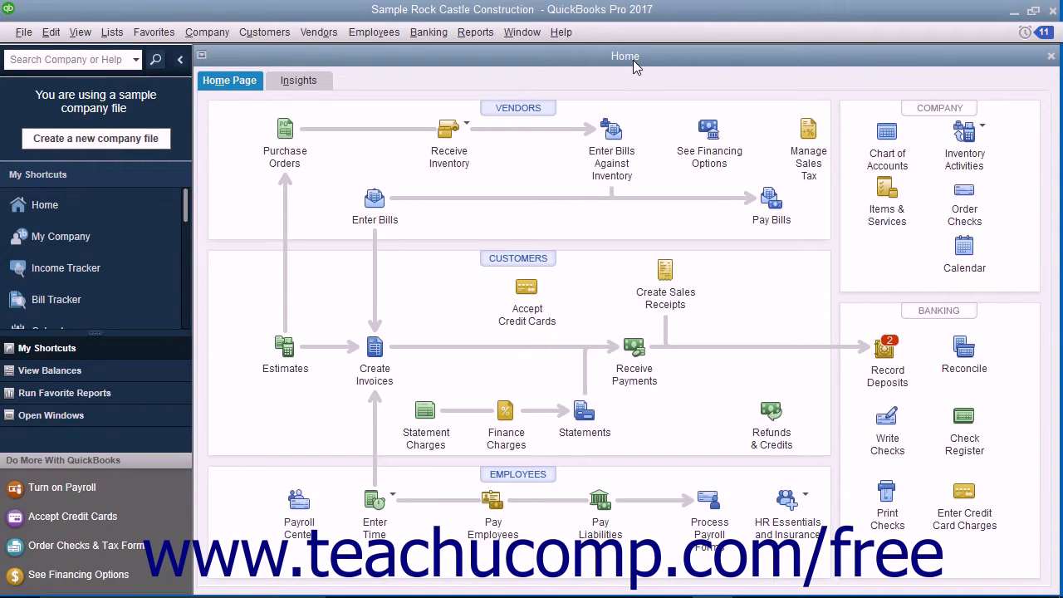
# Close and reopen the Home page via Company > Home Page, collapsing the icon bar.
pyautogui.click(1050, 56)
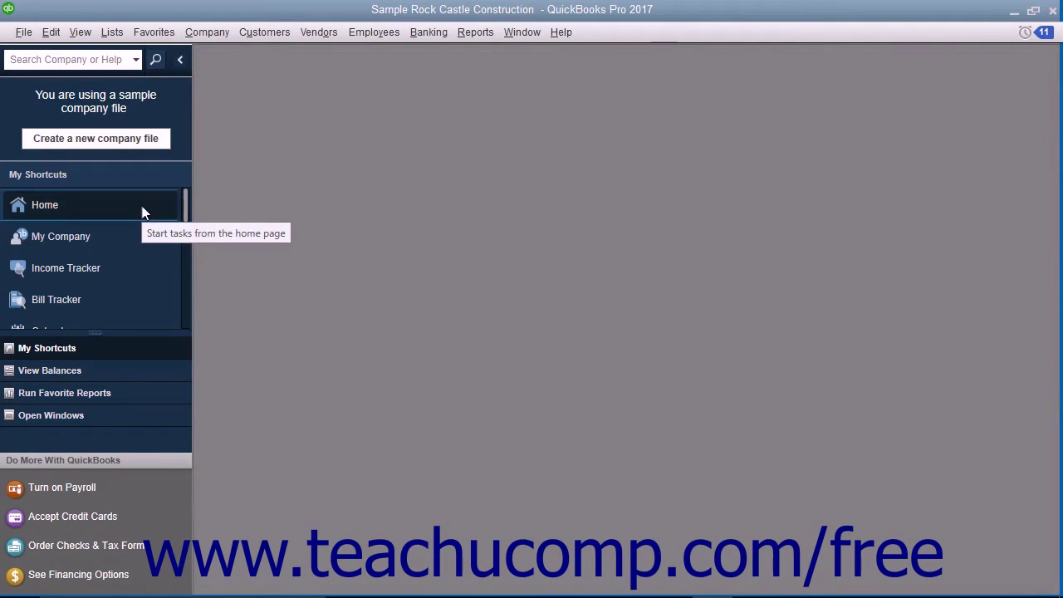
pyautogui.click(210, 32)
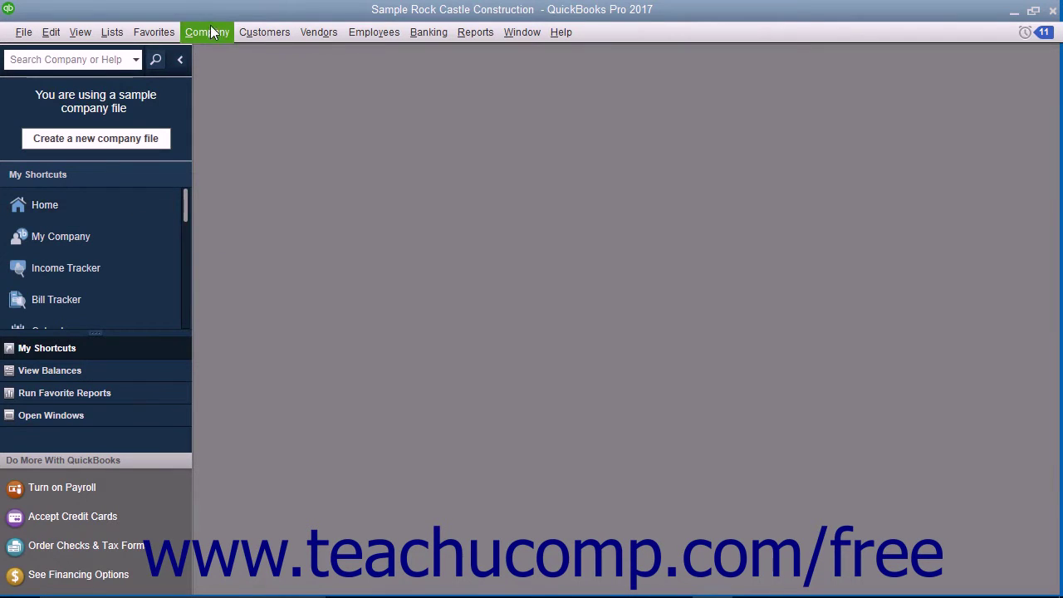
pyautogui.click(212, 51)
pyautogui.click(180, 60)
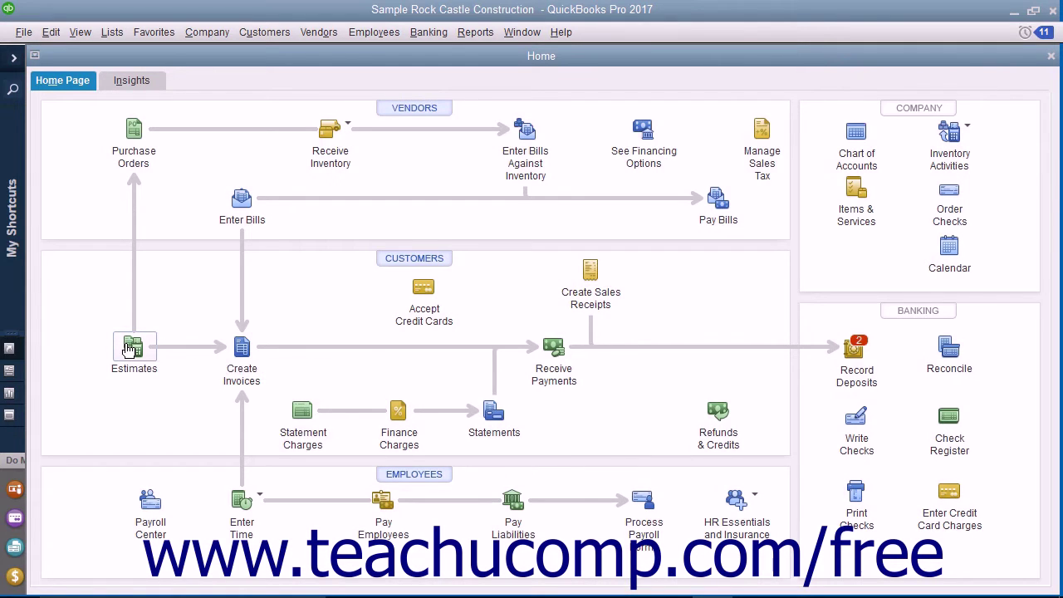
pyautogui.click(131, 349)
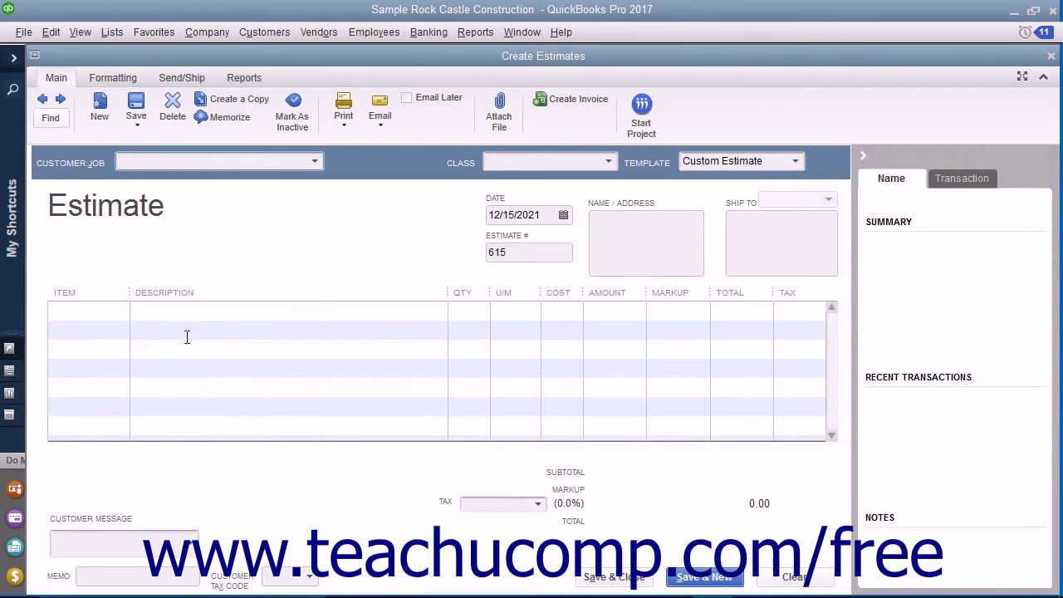
pyautogui.click(1051, 56)
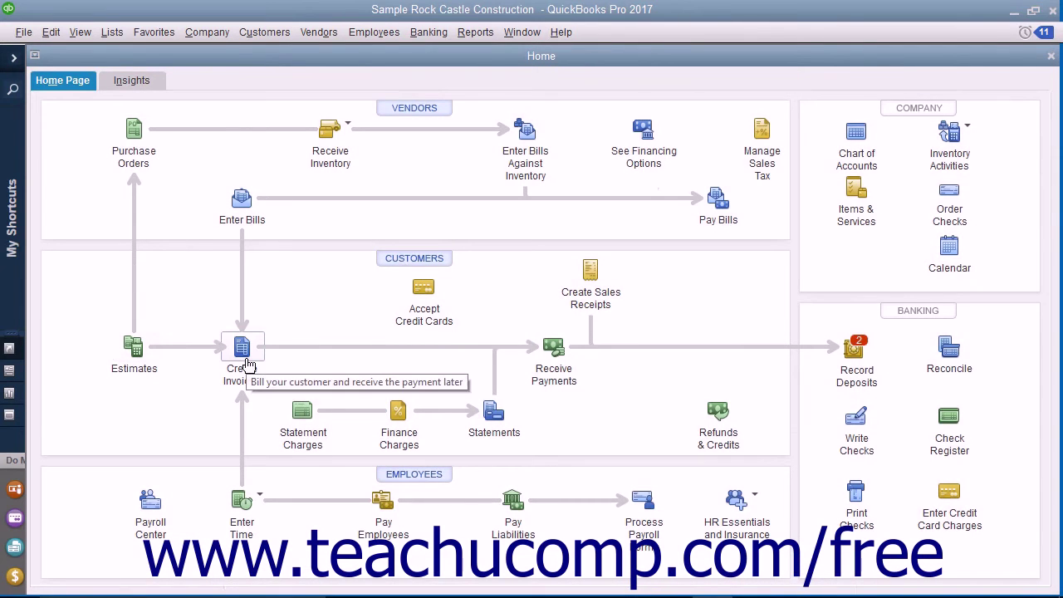
pyautogui.click(242, 349)
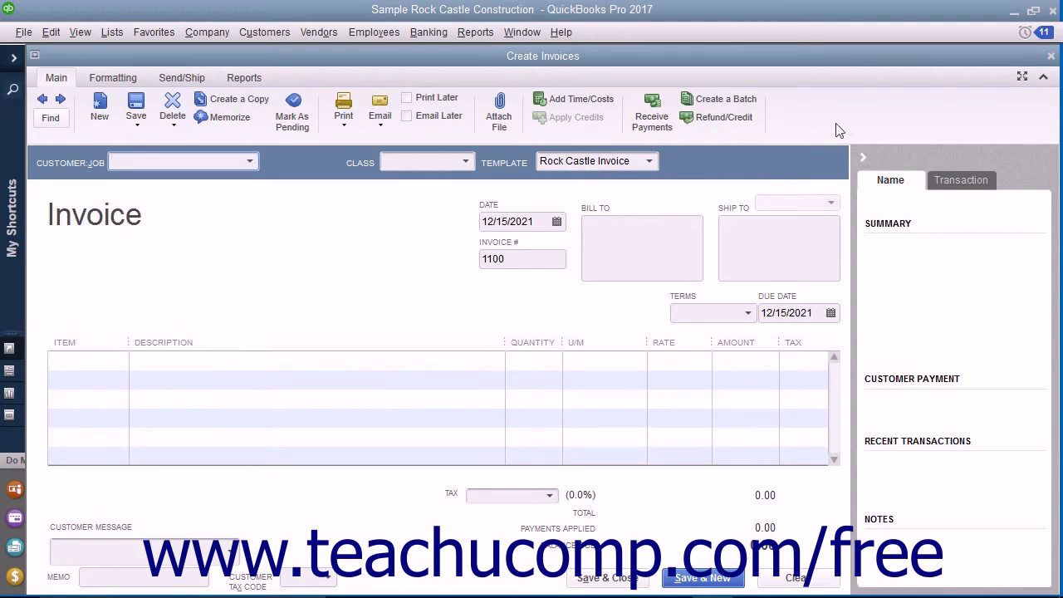
pyautogui.click(1051, 55)
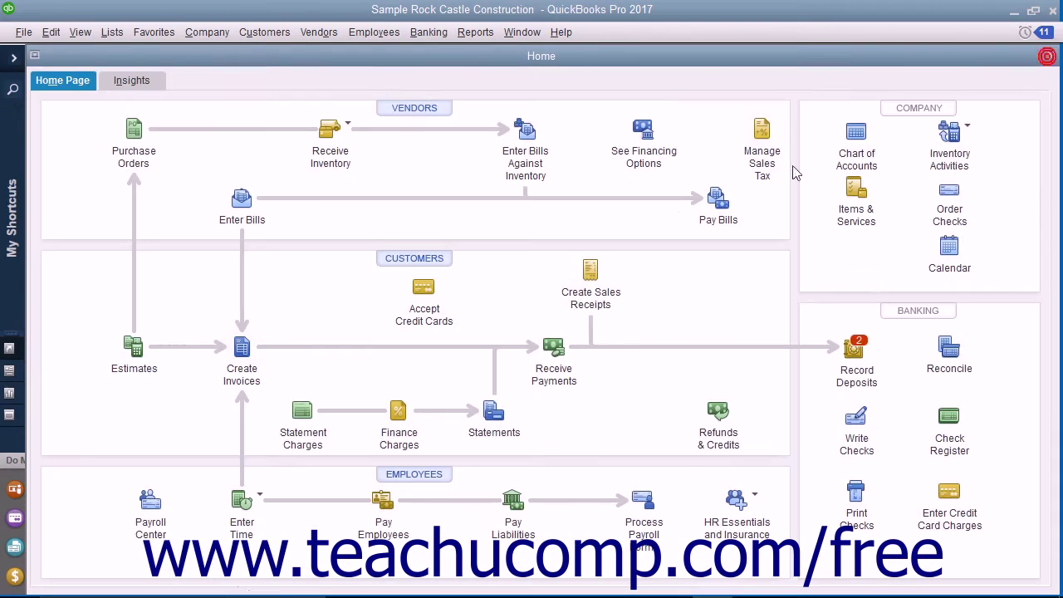
pyautogui.click(137, 84)
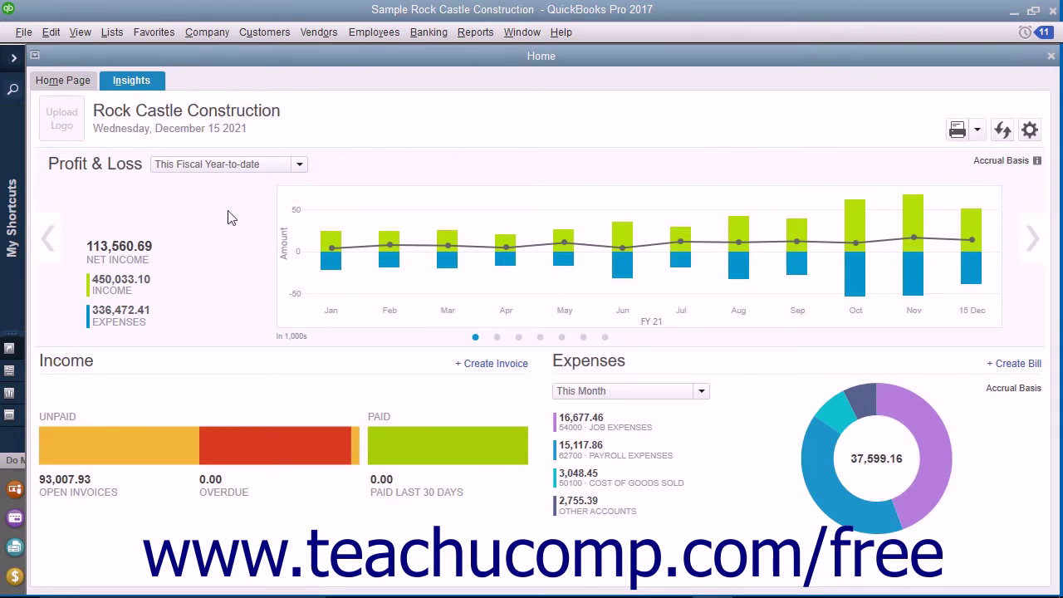
# Start uploading an image for the company logo on the Insights header.
pyautogui.click(71, 137)
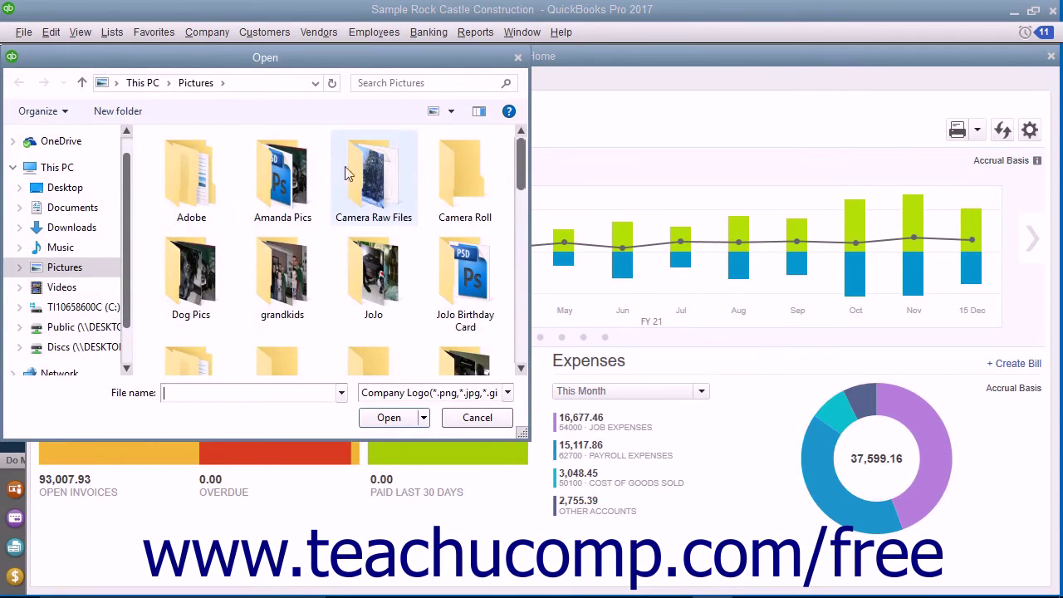
# Upload the RCC Logo picture from the Pictures folder as the company logo.
pyautogui.moveTo(521, 161); pyautogui.dragTo(521, 303)
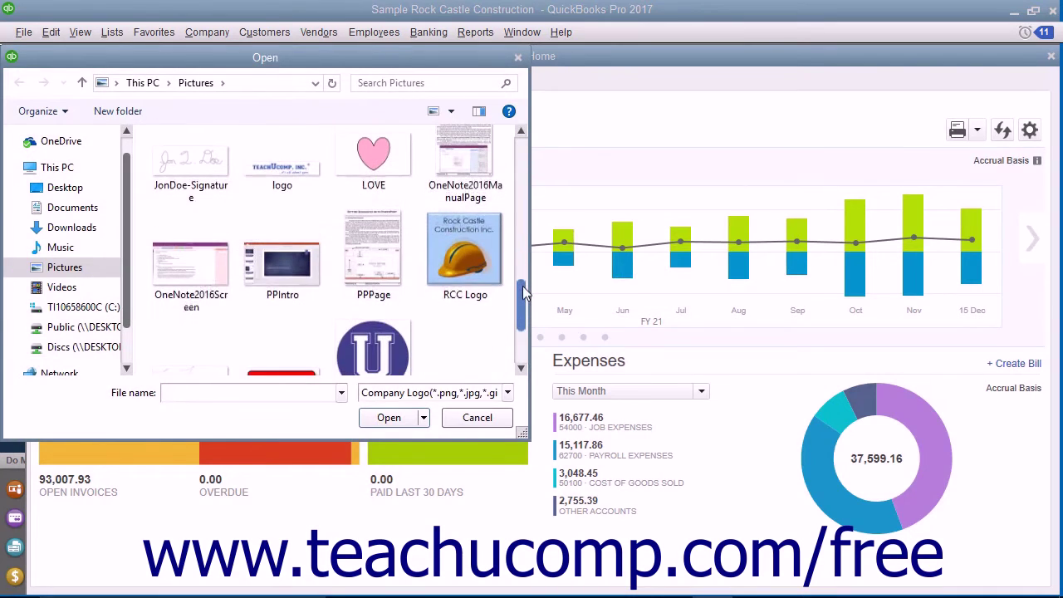
pyautogui.click(478, 259)
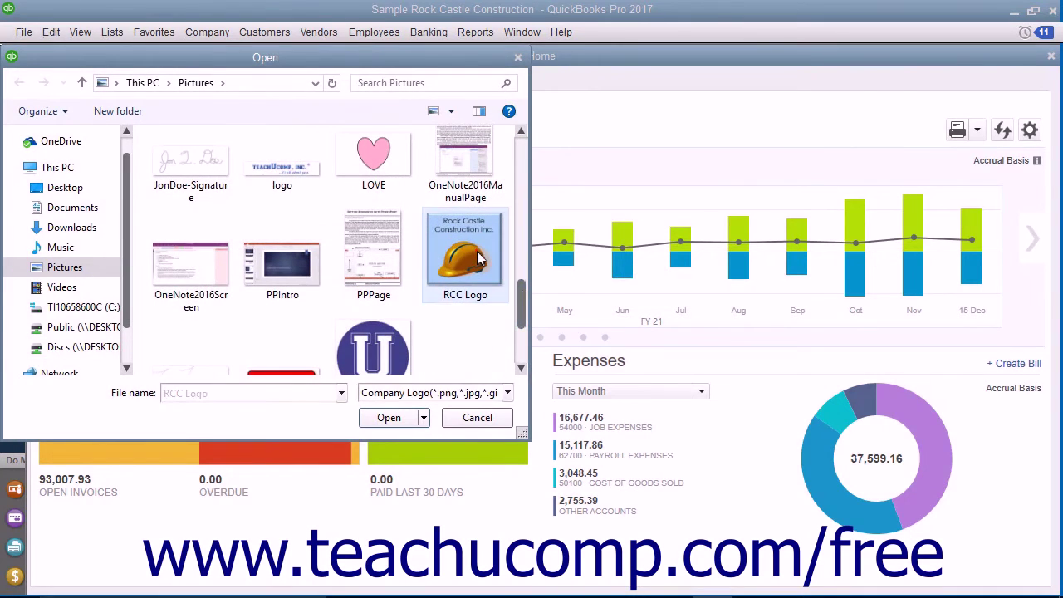
pyautogui.click(388, 418)
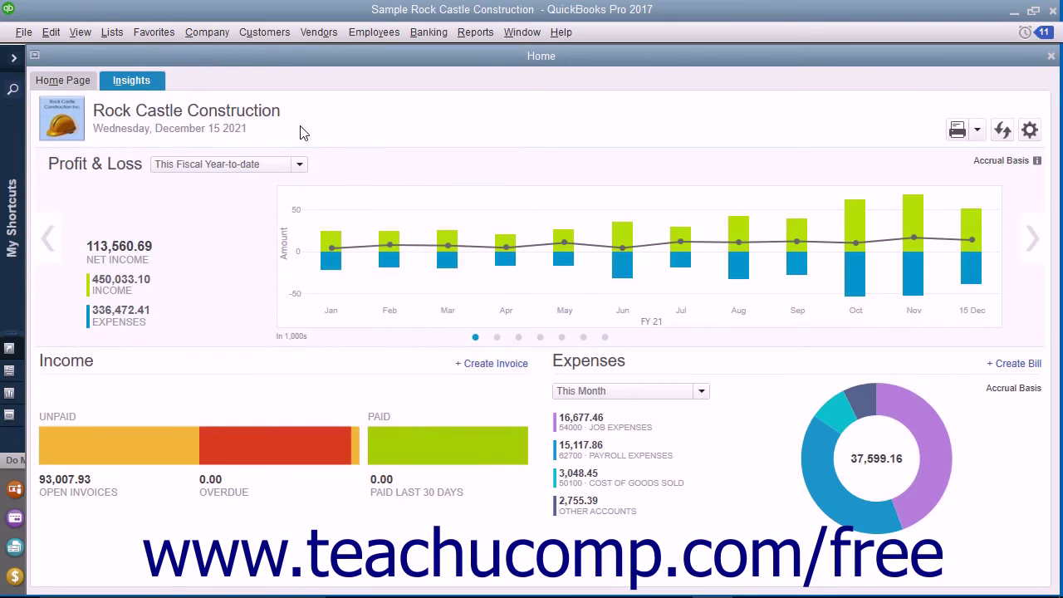
pyautogui.click(958, 131)
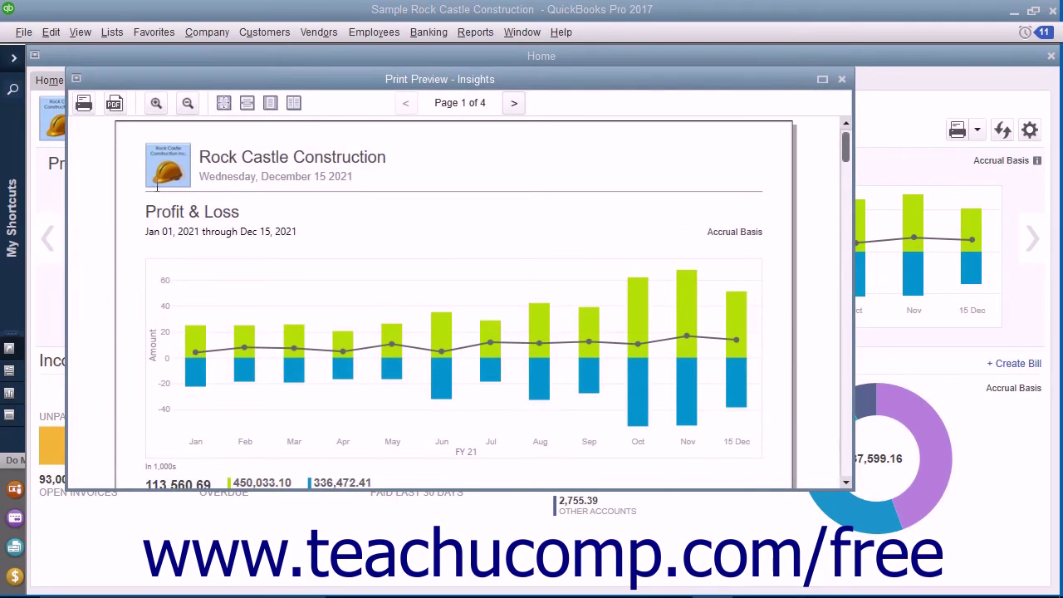
pyautogui.click(93, 117)
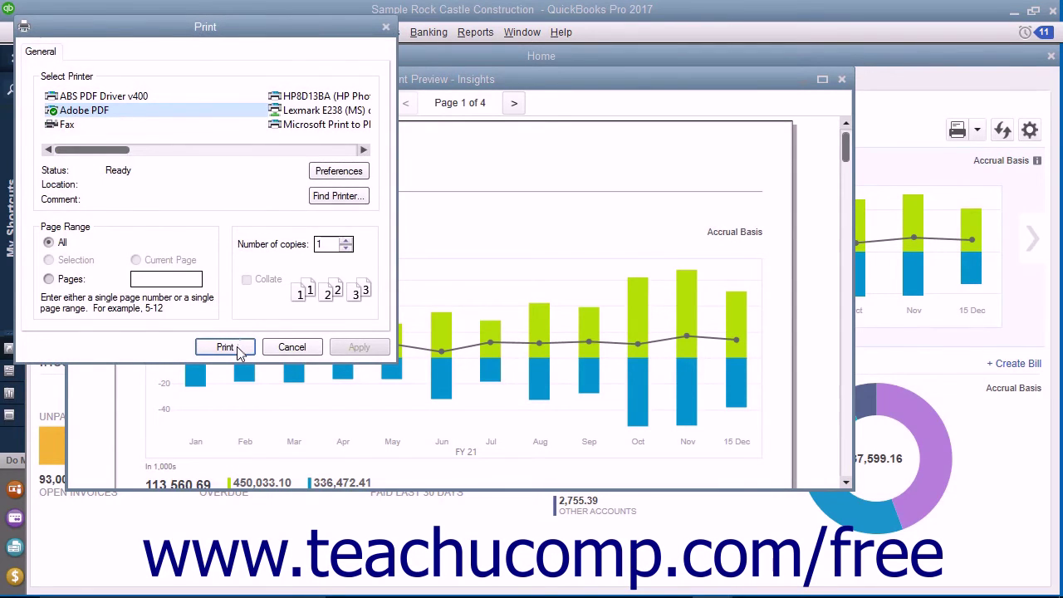
pyautogui.click(385, 27)
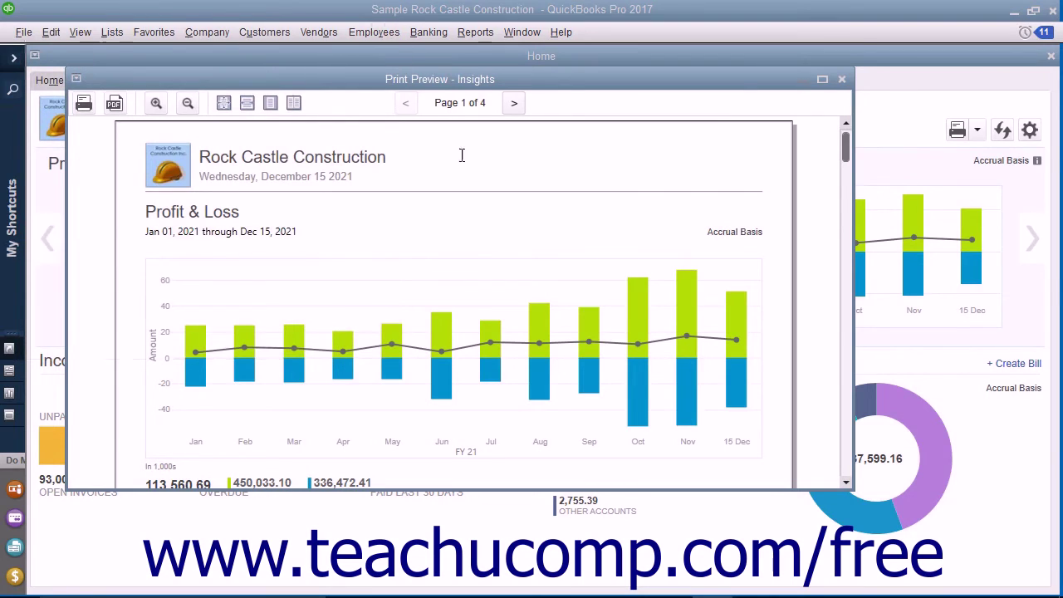
pyautogui.click(843, 80)
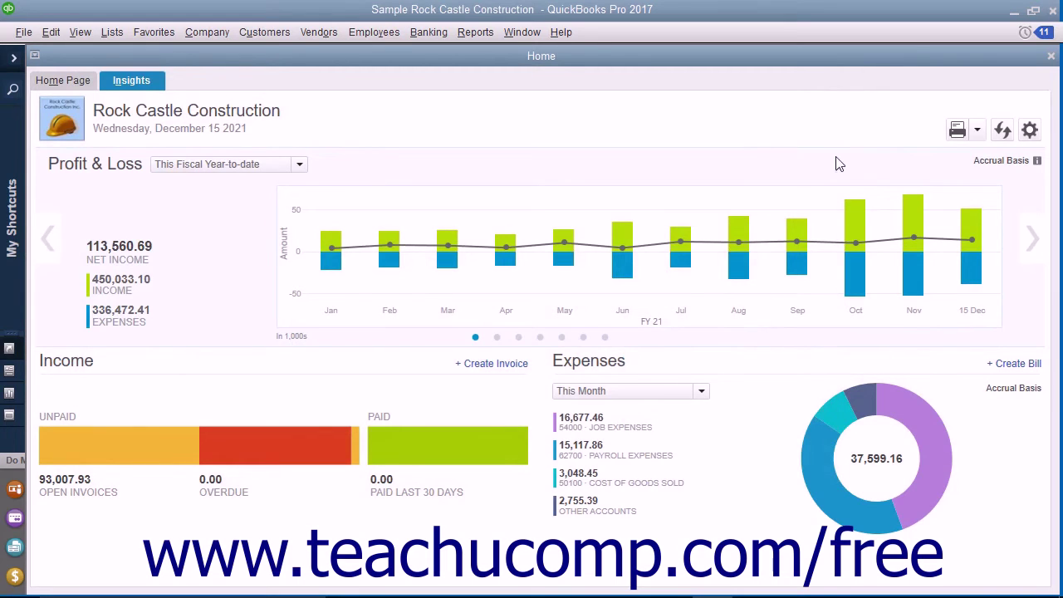
# Refresh the Insights charts and confirm all seven insights remain displayed.
pyautogui.click(1003, 134)
pyautogui.click(1030, 132)
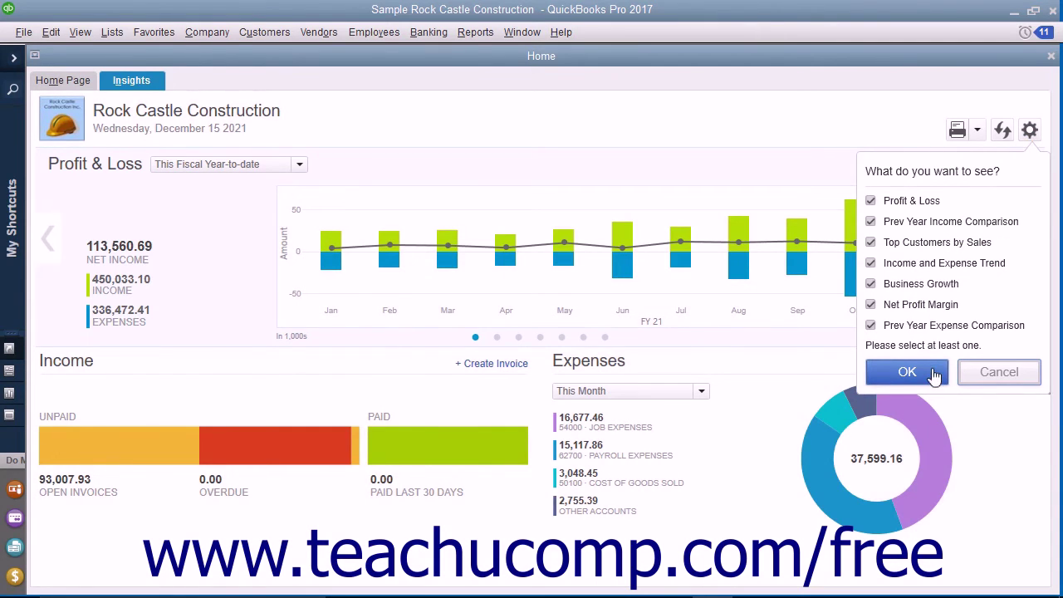
pyautogui.click(907, 372)
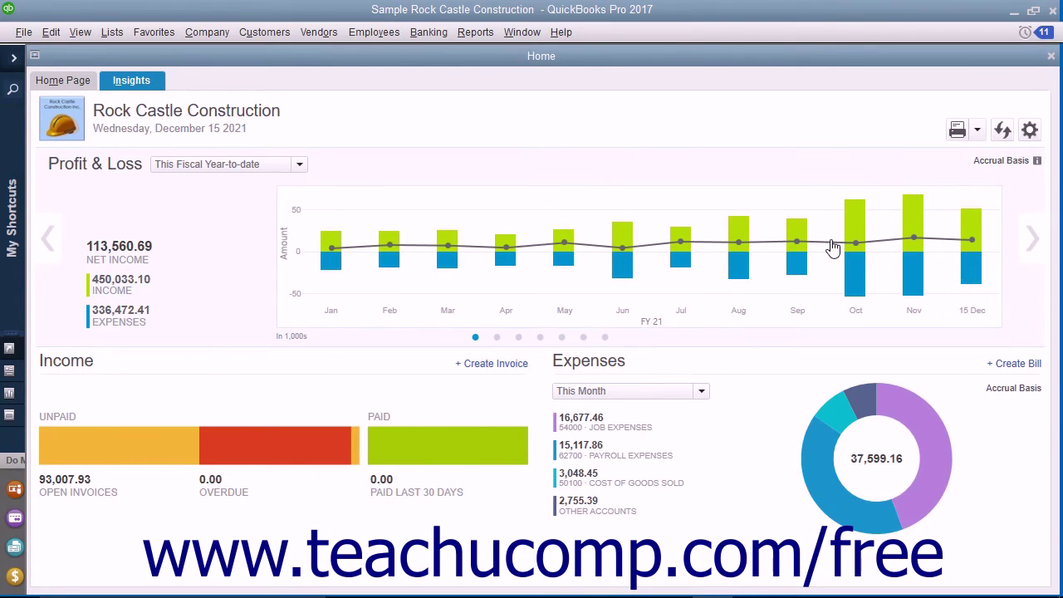
# Page through the insight charts past Top Customers and Income and Expense Trend to Business Growth.
pyautogui.moveTo(850, 249)
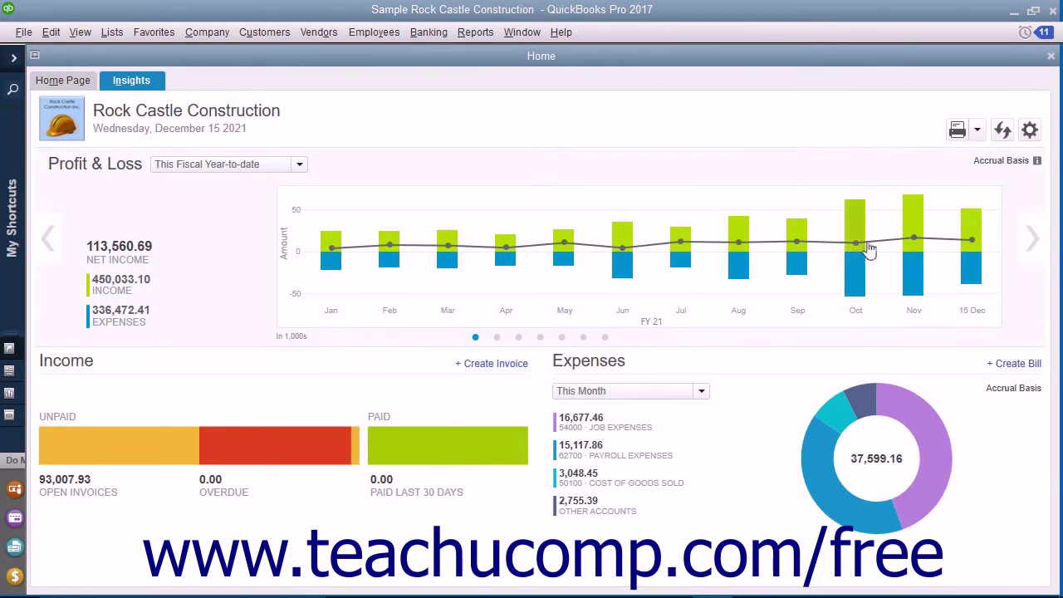
pyautogui.click(1029, 240)
pyautogui.click(1030, 239)
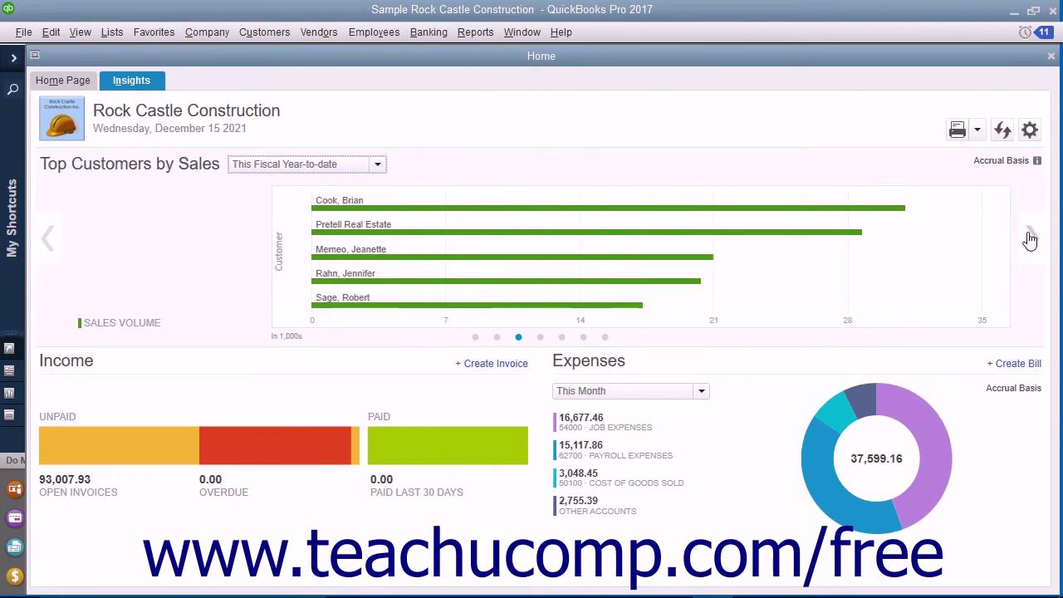
pyautogui.click(540, 341)
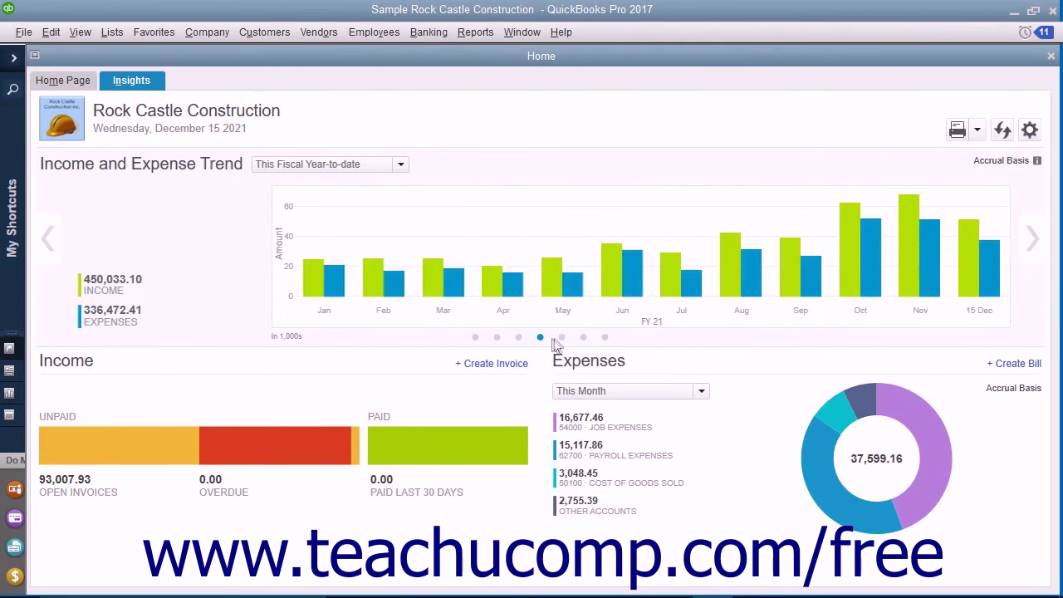
pyautogui.click(563, 339)
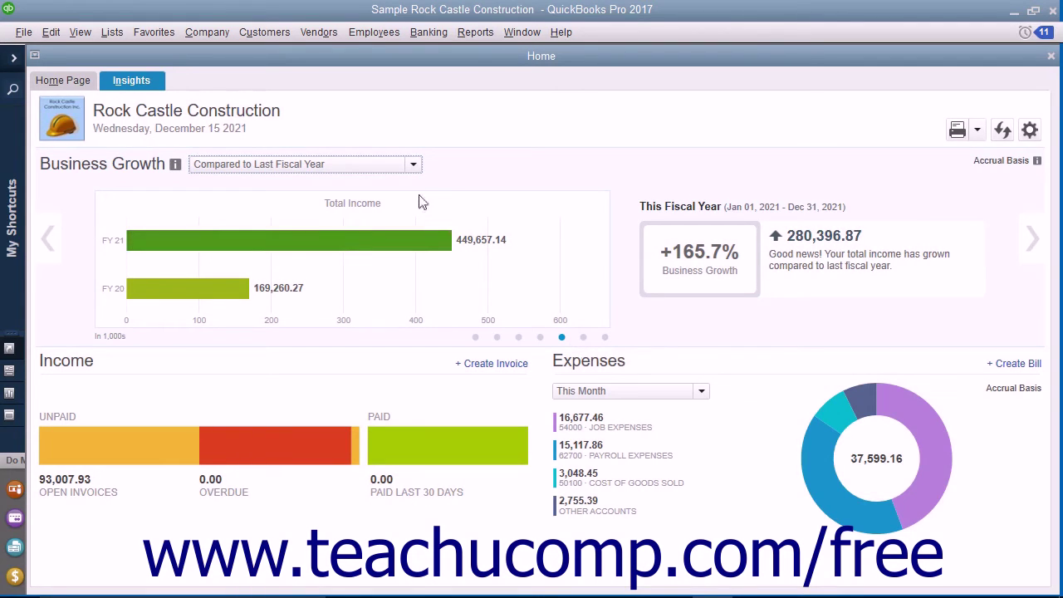
# Review growth comparison periods unchanged, then open the 2021 Profit & Loss Detail from the FY 21 bar.
pyautogui.click(413, 165)
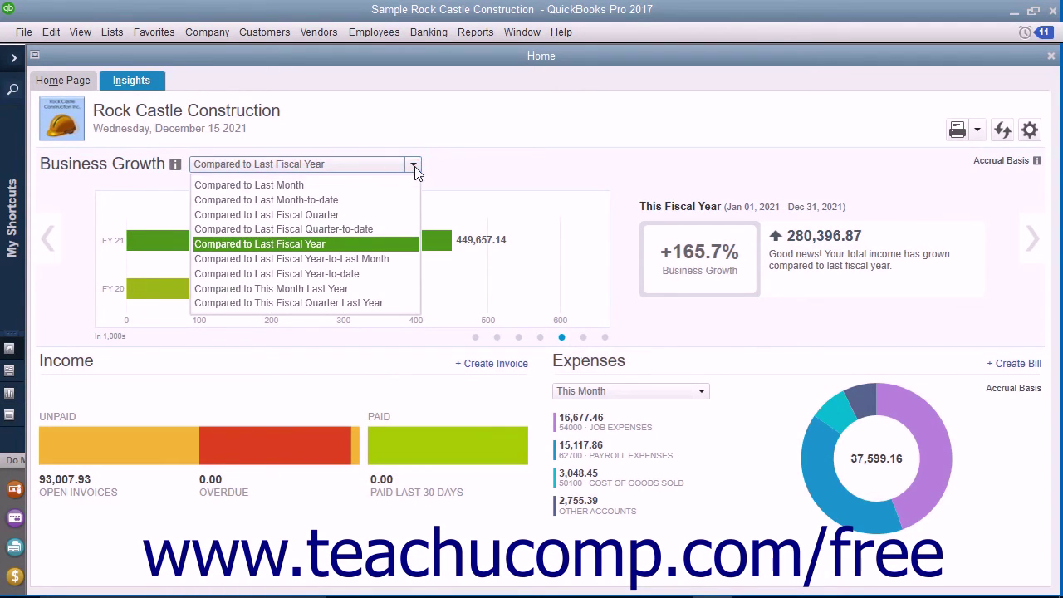
pyautogui.click(415, 166)
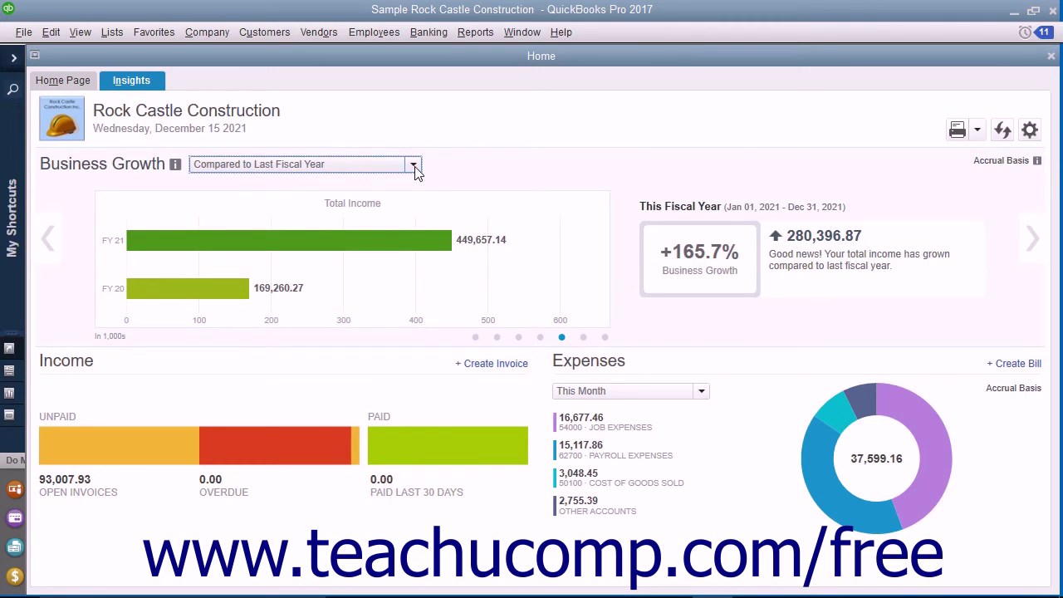
pyautogui.click(652, 365)
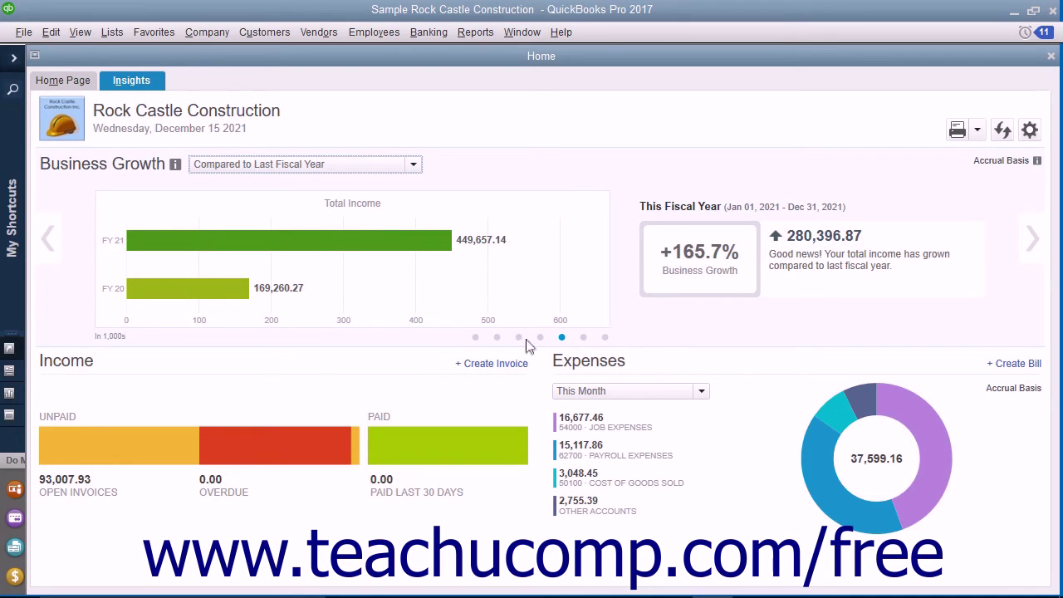
pyautogui.click(575, 359)
pyautogui.click(375, 239)
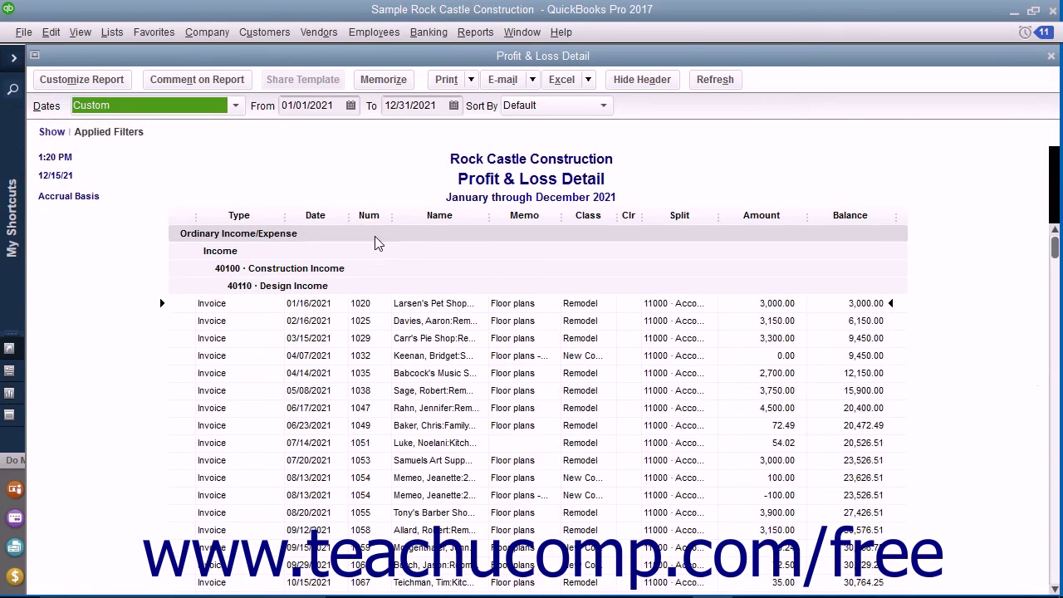
pyautogui.click(1052, 56)
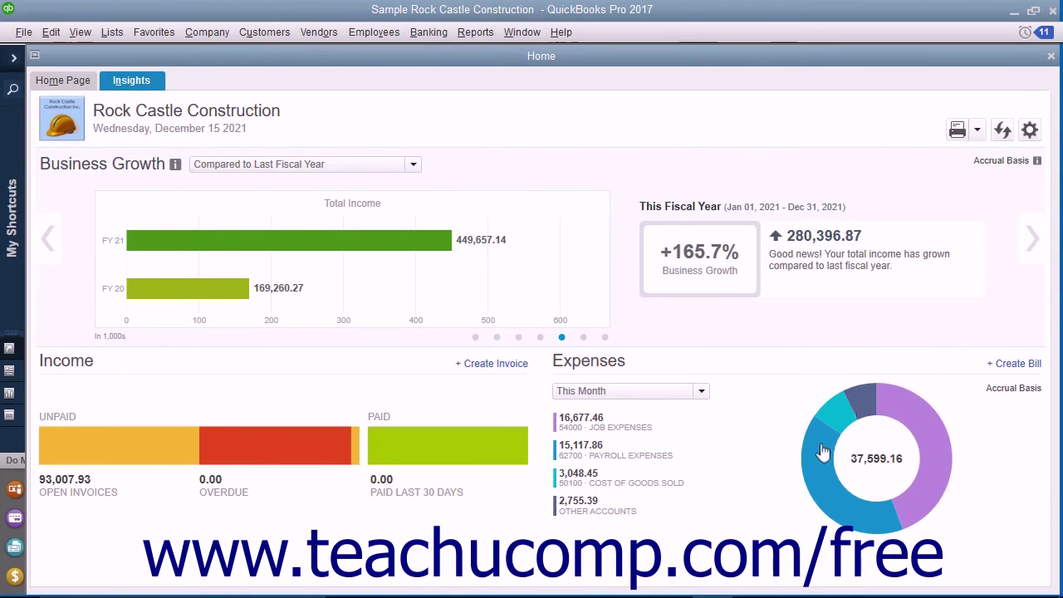
pyautogui.moveTo(822, 452)
pyautogui.click(822, 453)
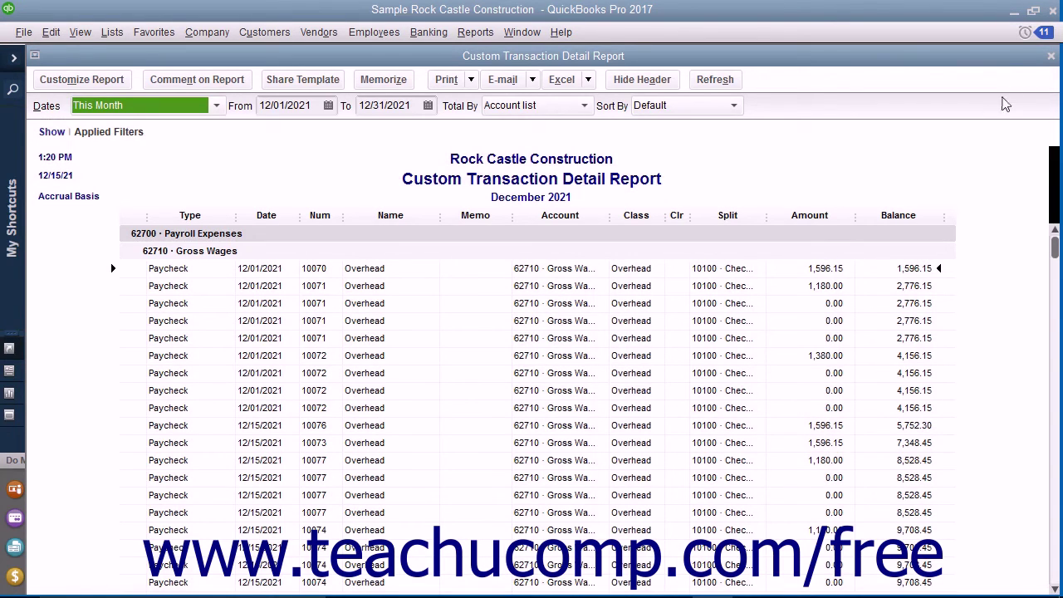
pyautogui.click(1051, 56)
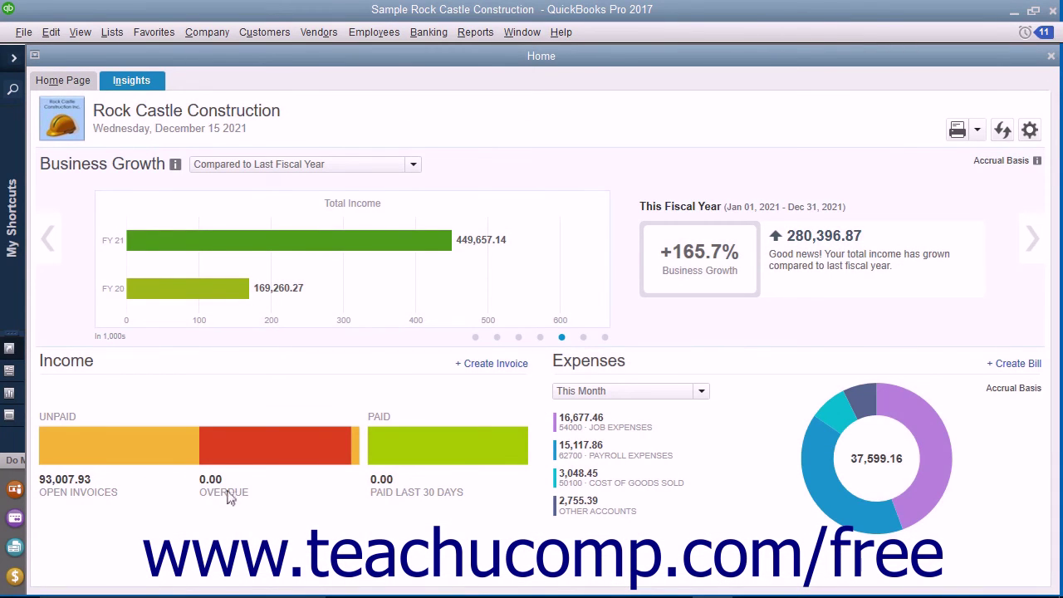
pyautogui.moveTo(191, 471)
pyautogui.click(176, 452)
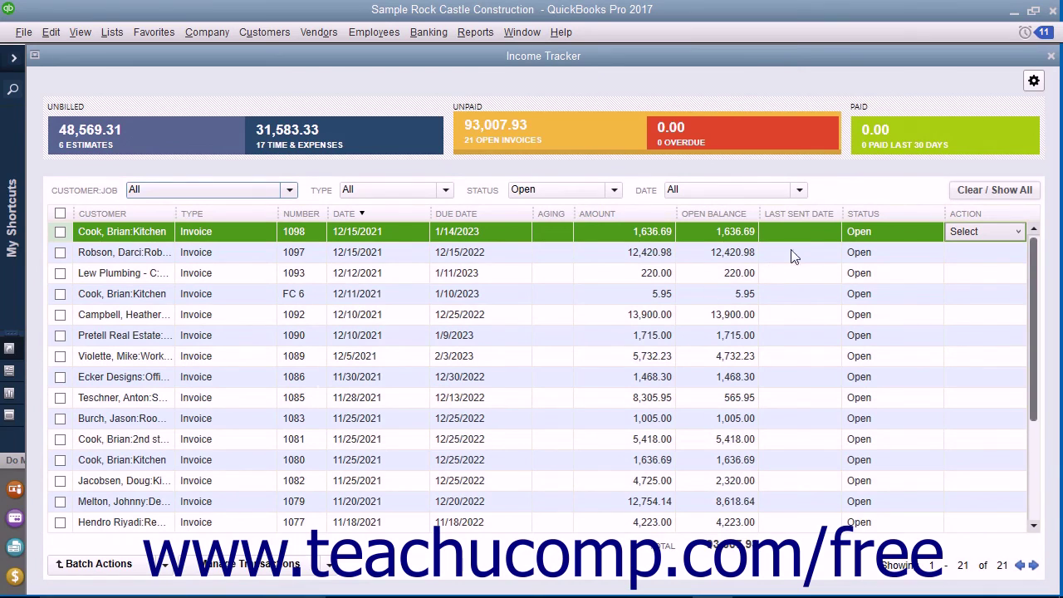
pyautogui.click(1051, 56)
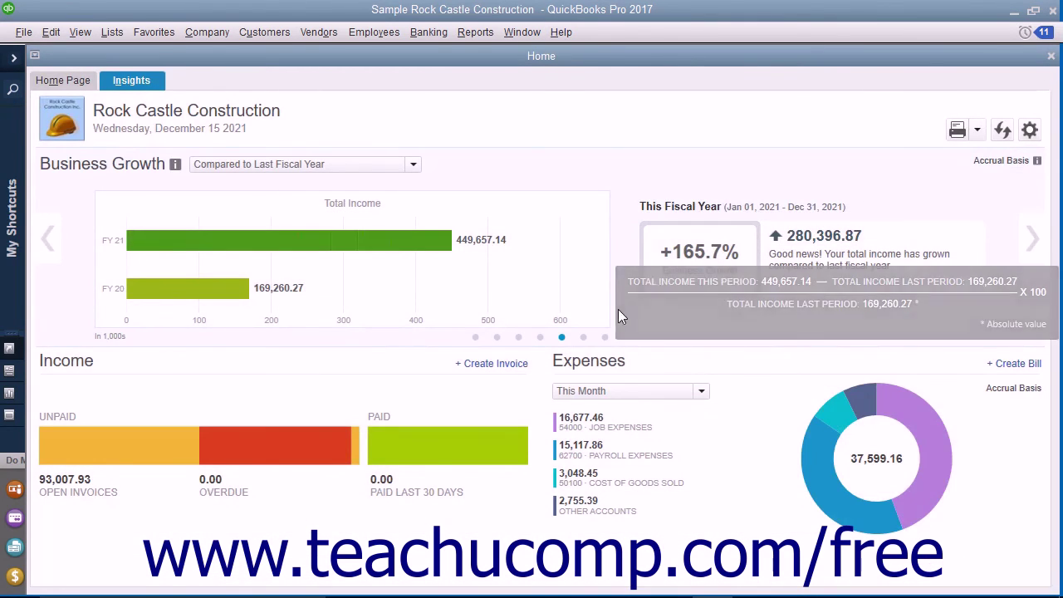
pyautogui.click(702, 392)
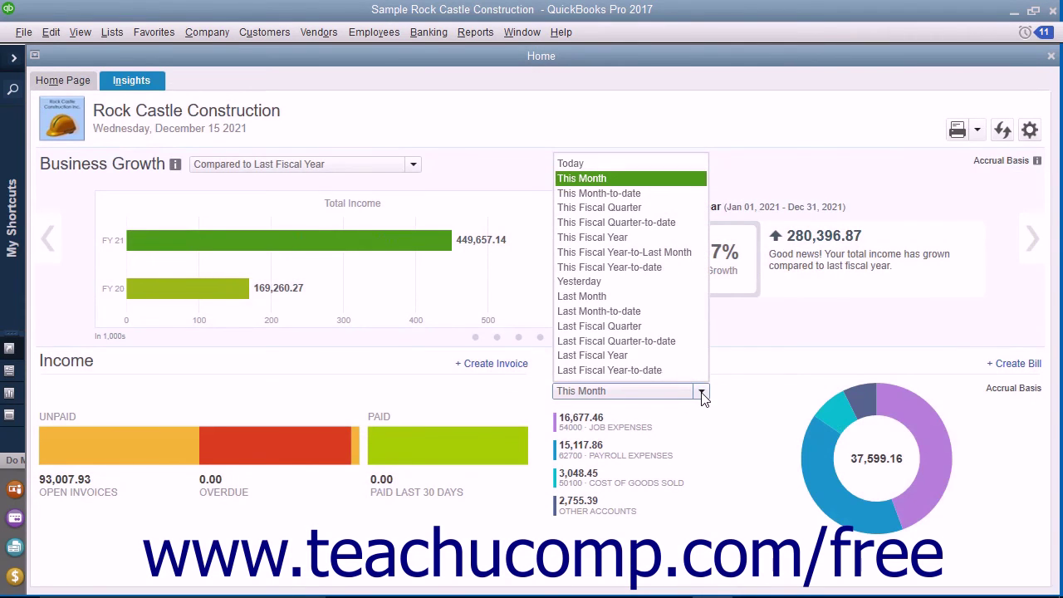
pyautogui.click(702, 395)
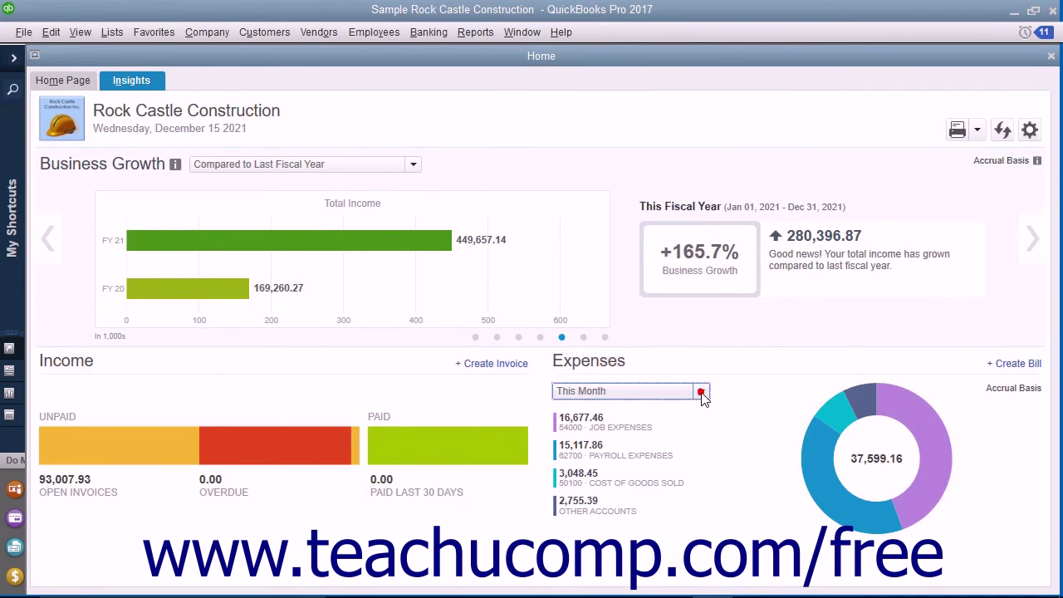
pyautogui.click(1012, 369)
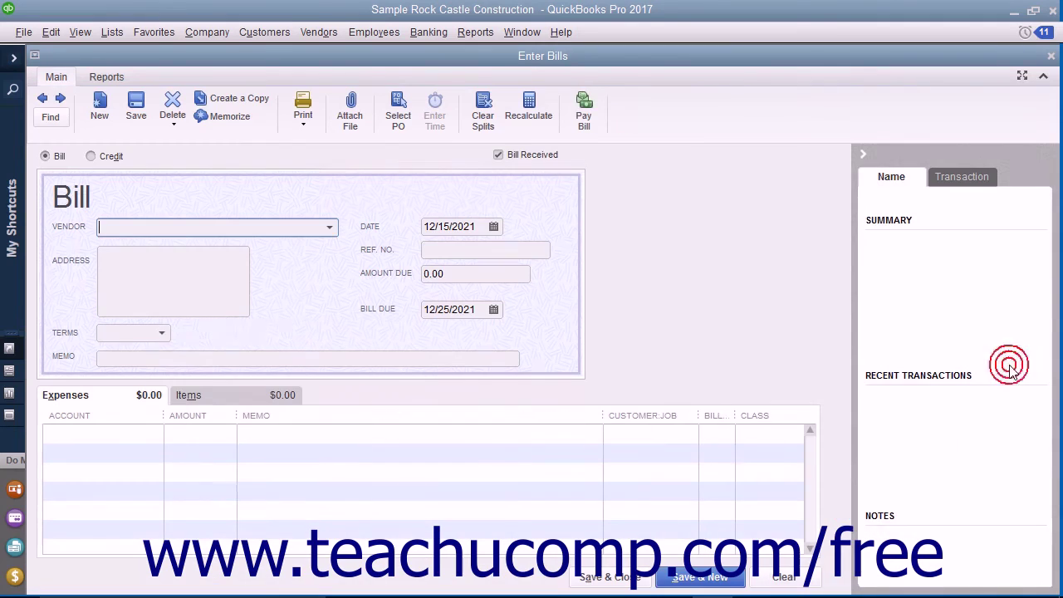
pyautogui.click(1050, 56)
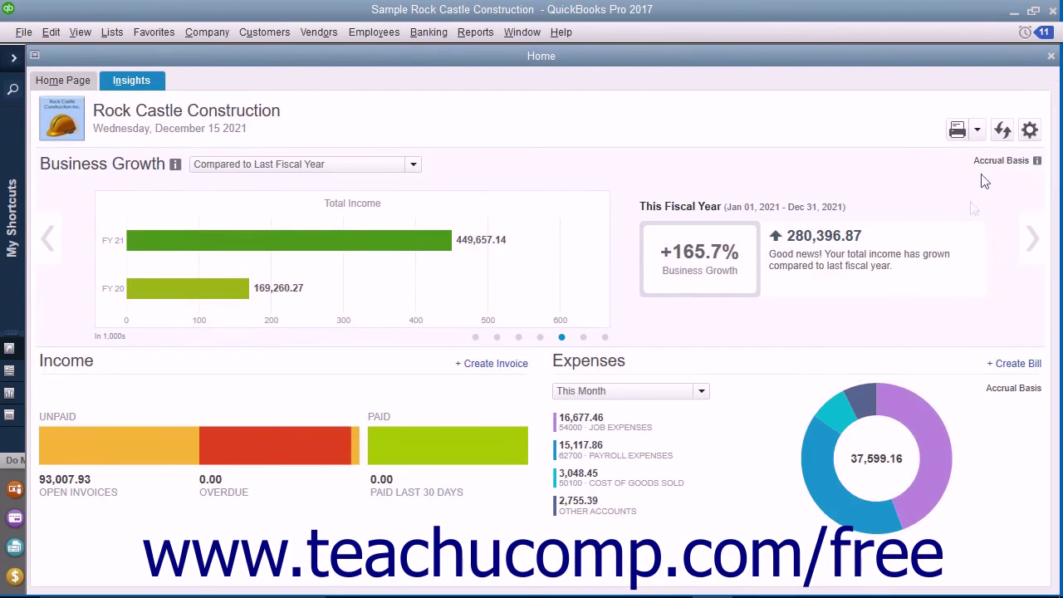
pyautogui.click(515, 370)
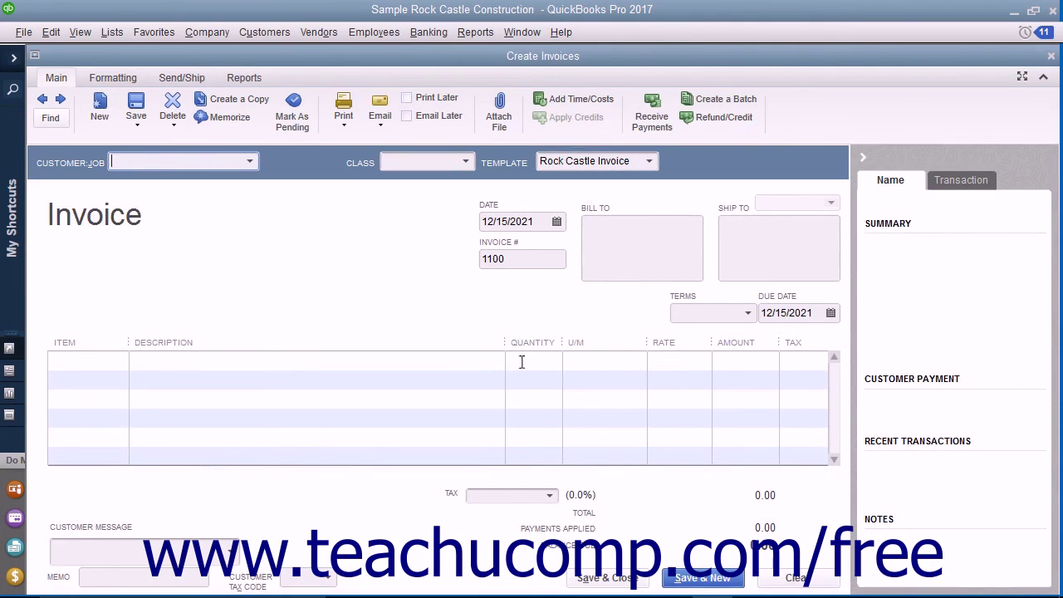
pyautogui.click(1051, 56)
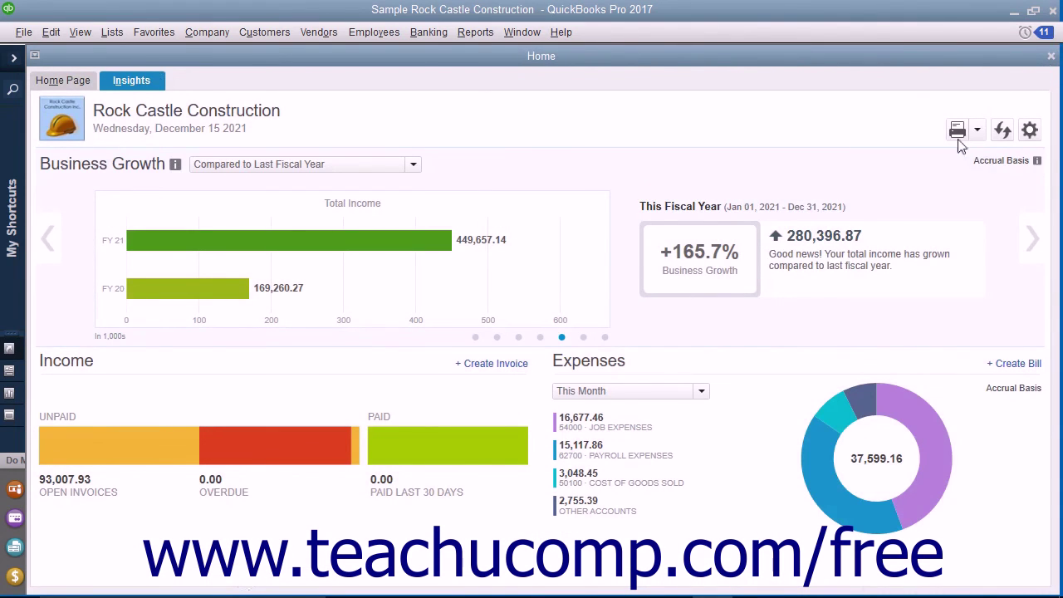